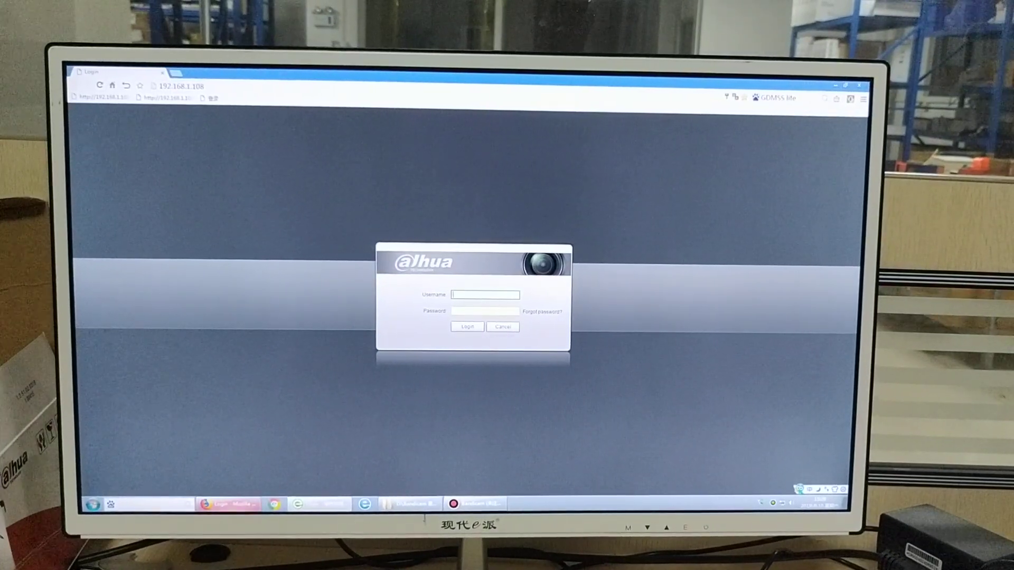
Reload the camera page to bring up admin Device Initialization and disable email recovery
left_click(476, 504)
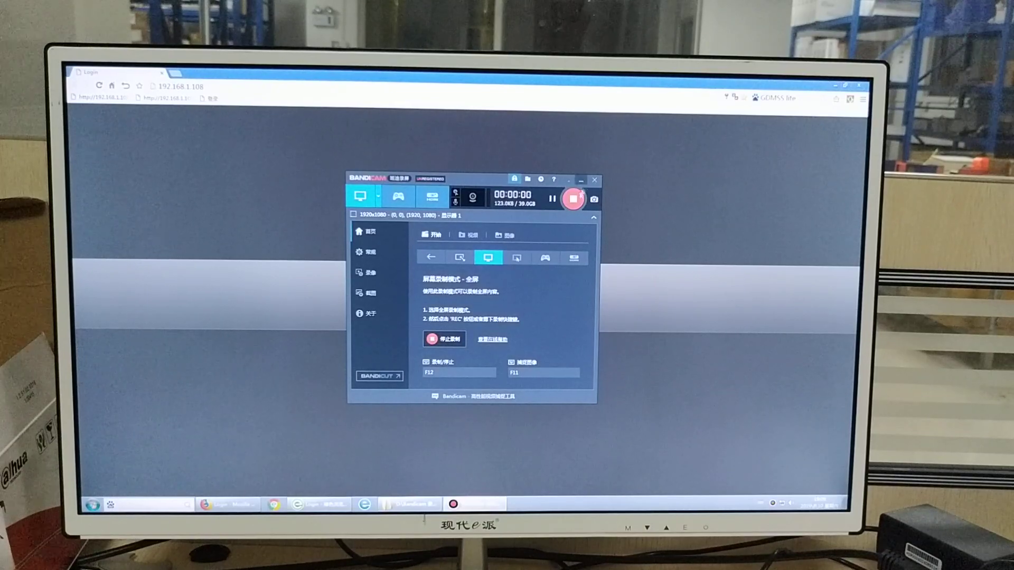
left_click(581, 181)
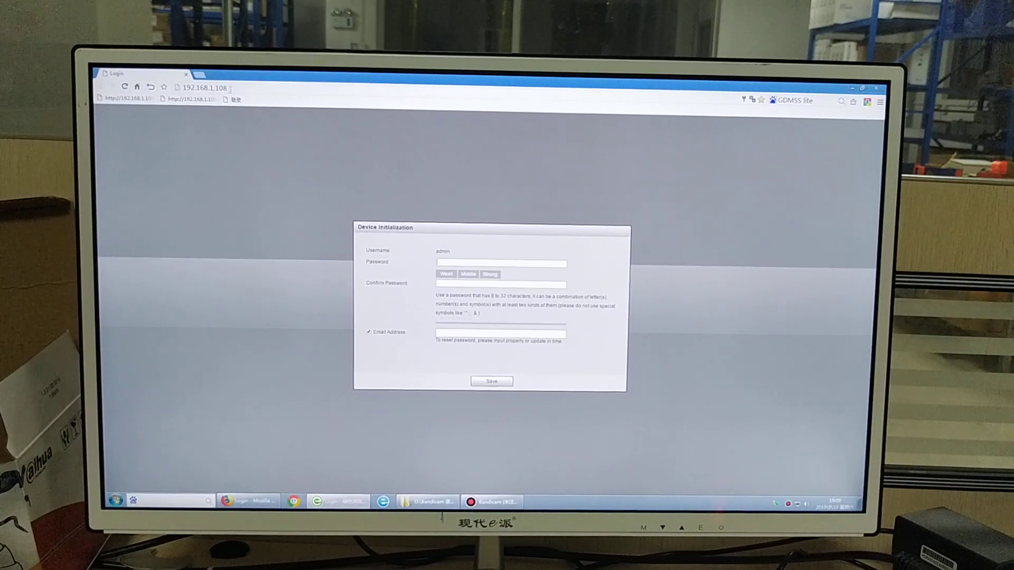
Enter and confirm the new admin password, then save Device Initialization
left_click(368, 333)
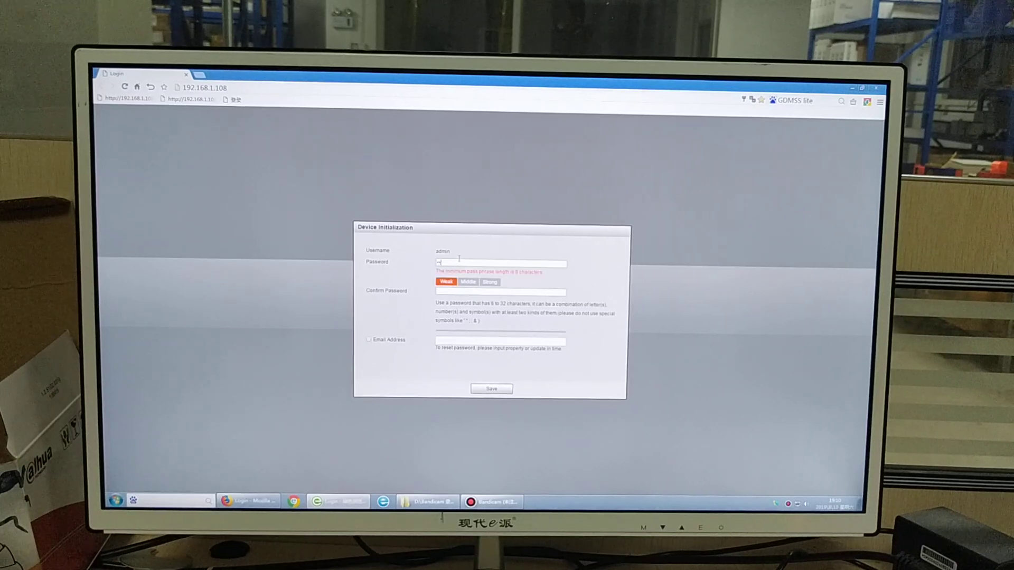
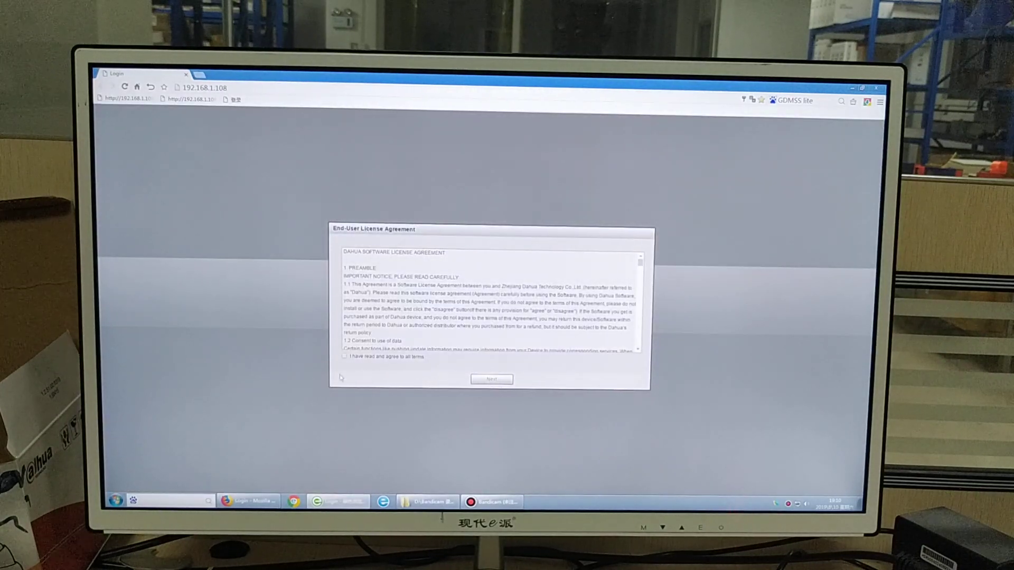
Agree to all license terms and continue past the P2P page
left_click(491, 379)
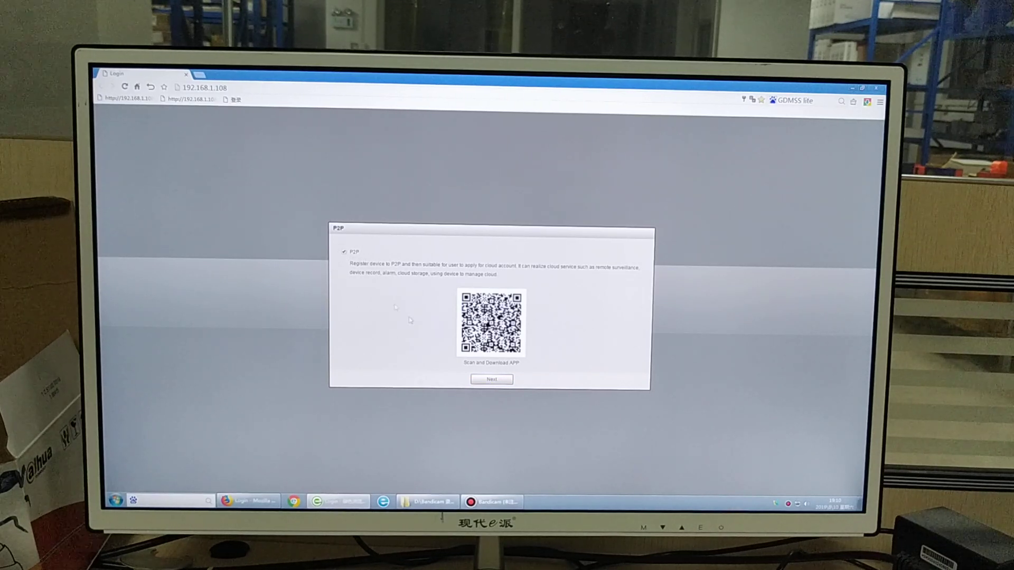
left_click(492, 380)
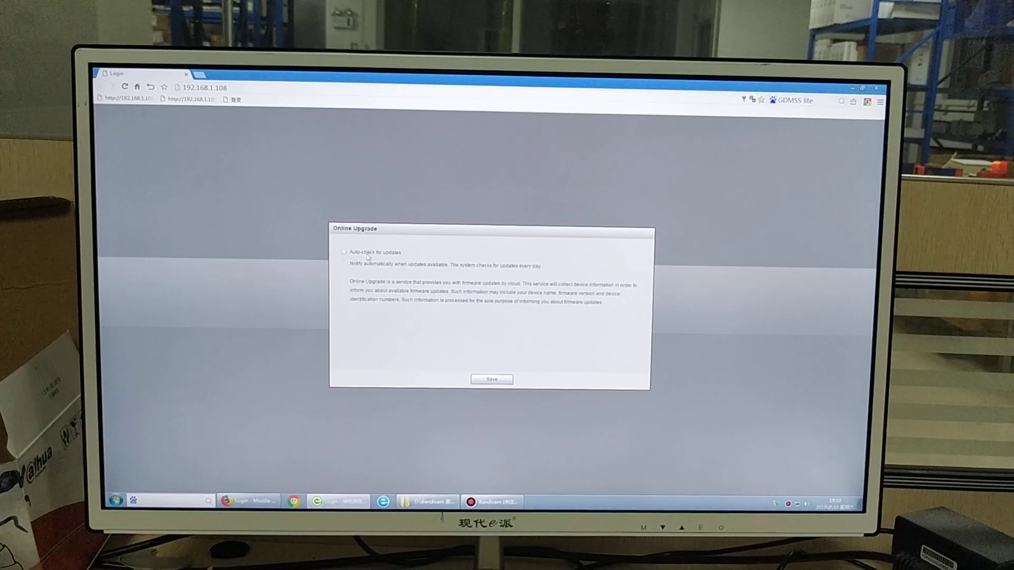
Save the upgrade settings, log in as admin, and show the Easy4ip tab under TCP/IP
left_click(491, 380)
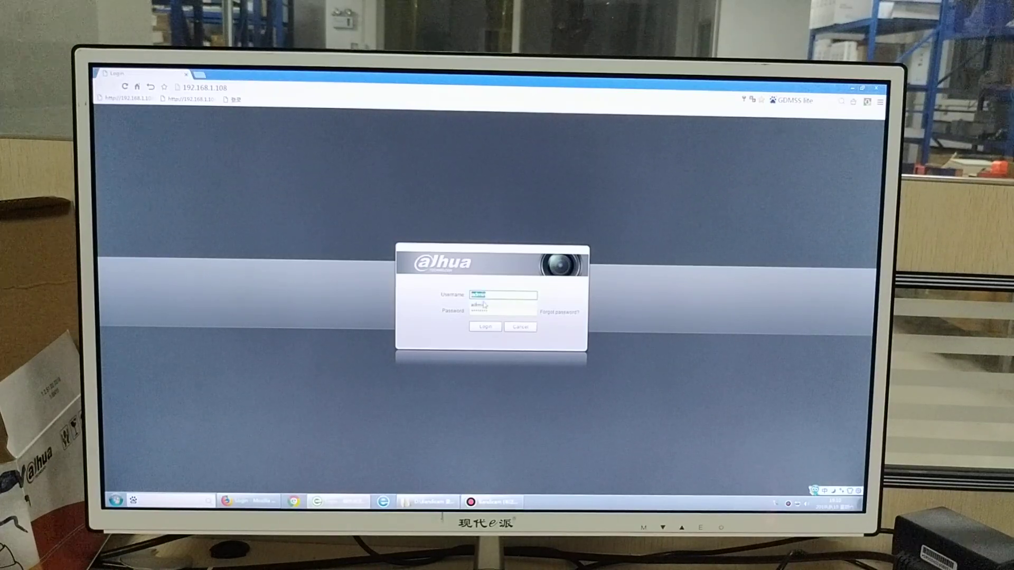
left_click(486, 327)
left_click(754, 135)
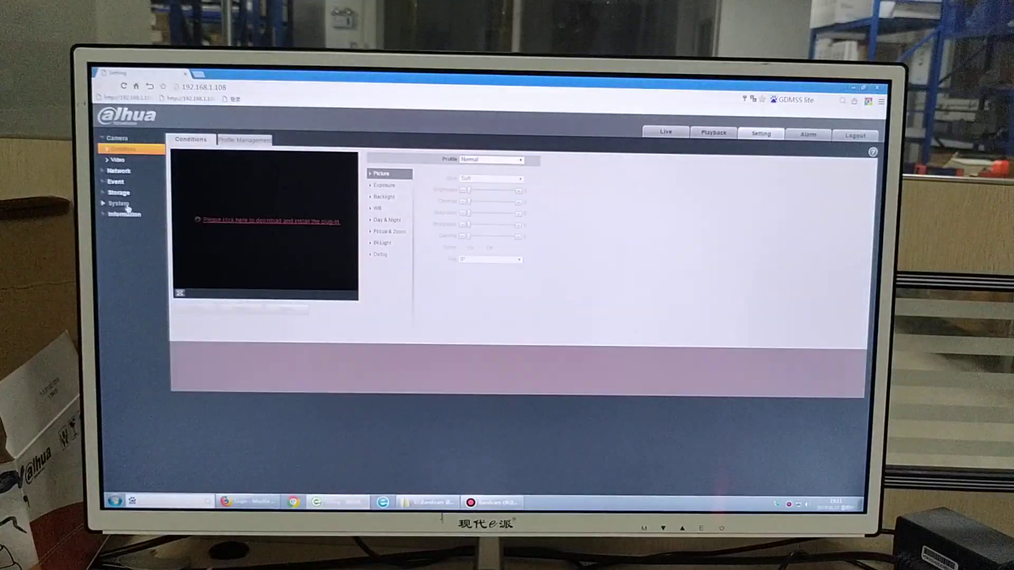
left_click(119, 182)
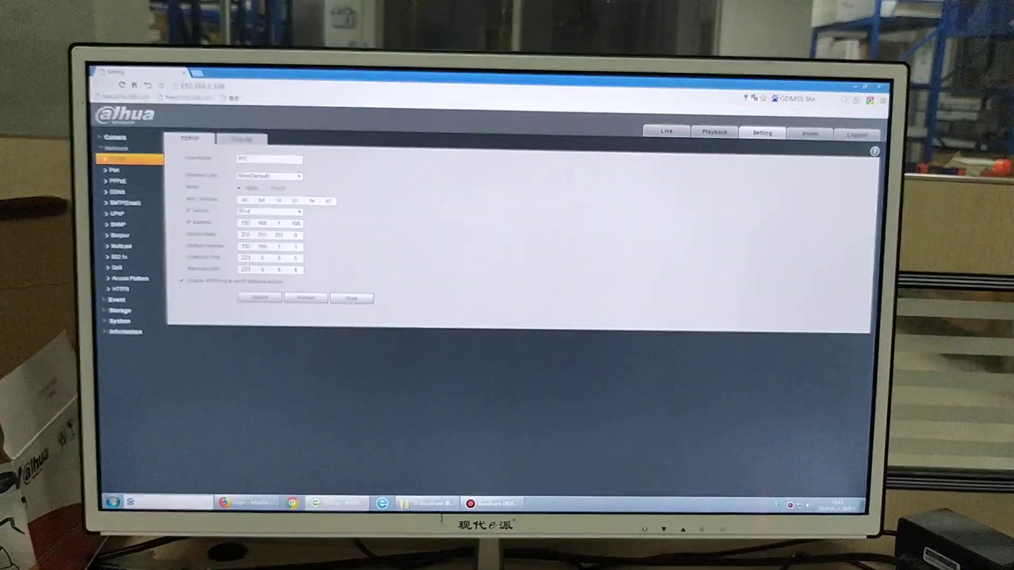
left_click(244, 140)
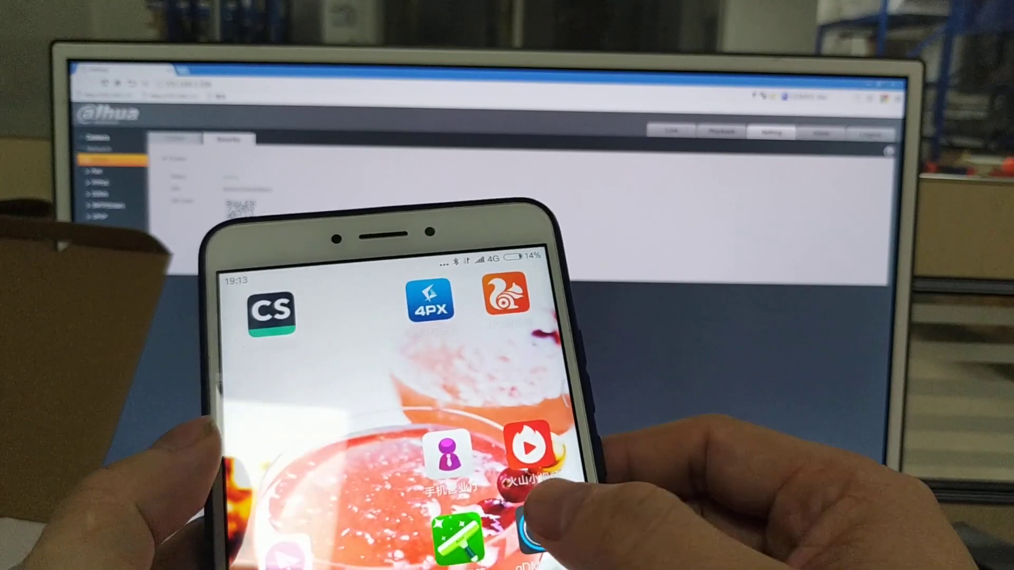
Launch gDMSS Lite, go to Device Manager, cancel deleting frtt, and begin adding a device
left_click(537, 532)
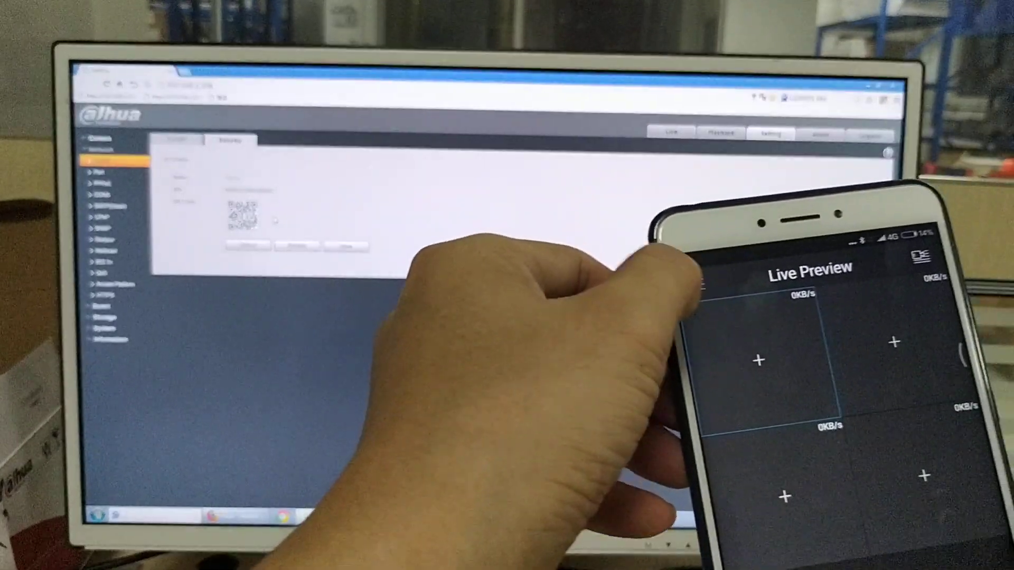
left_click(679, 268)
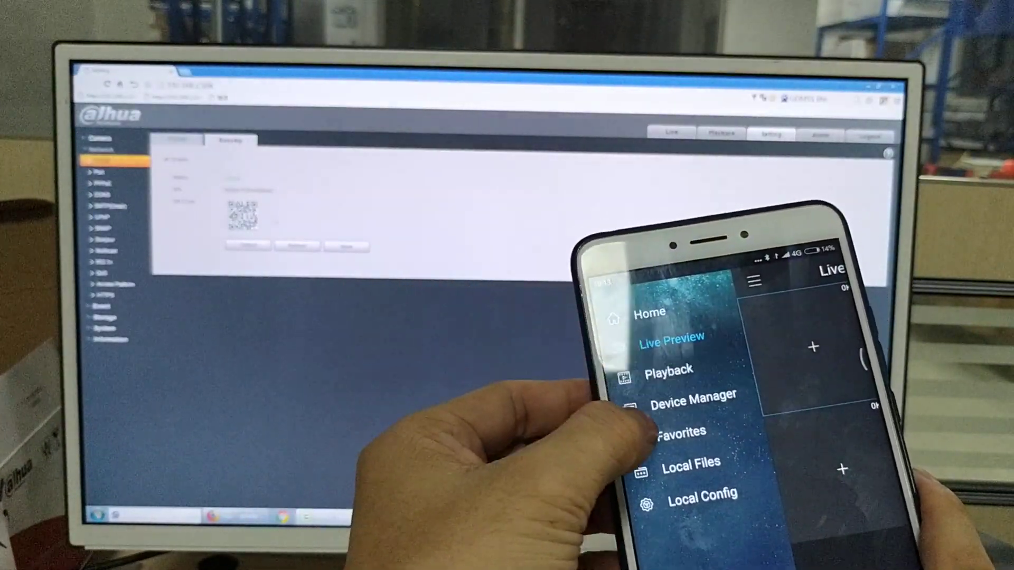
left_click(602, 424)
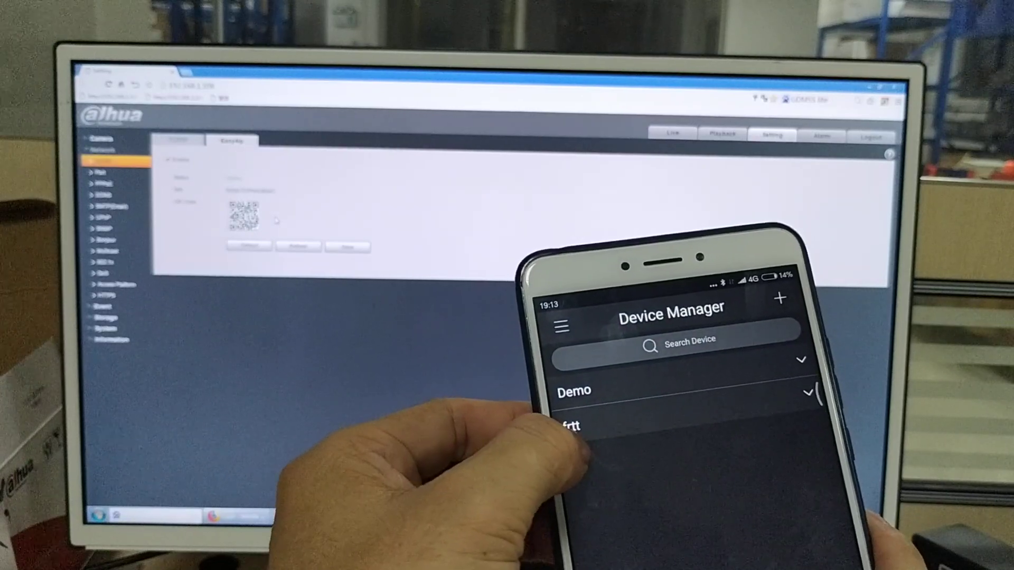
left_click(554, 420)
left_click(763, 422)
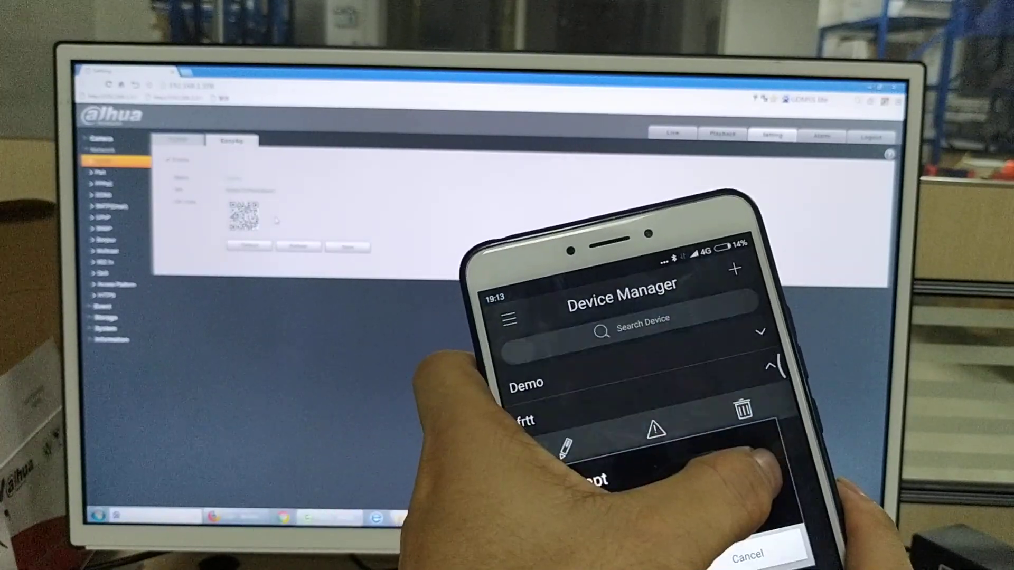
left_click(753, 542)
left_click(747, 258)
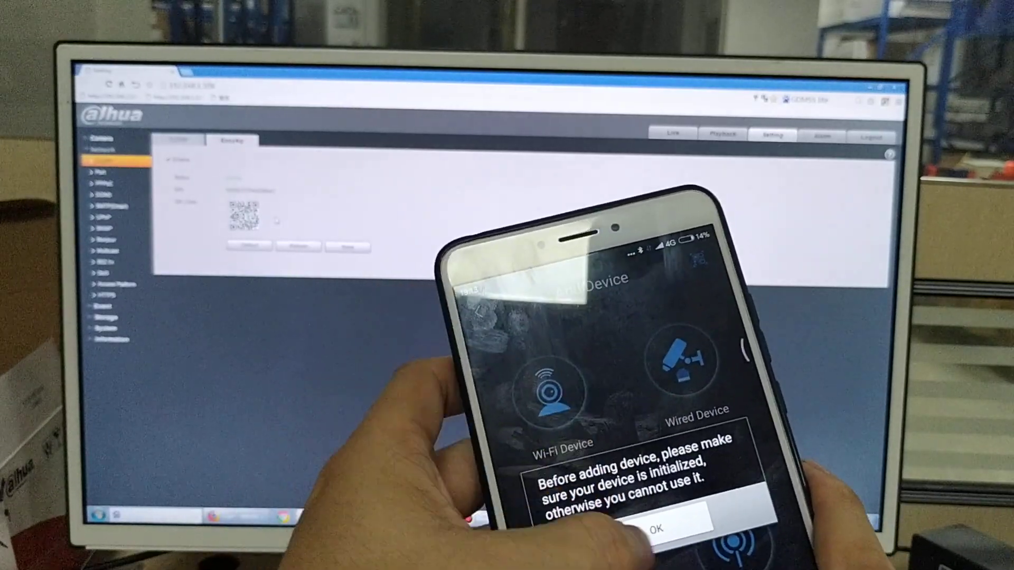
Choose a wired P2P device named ddddd and start scanning the QR code for its SN
left_click(666, 523)
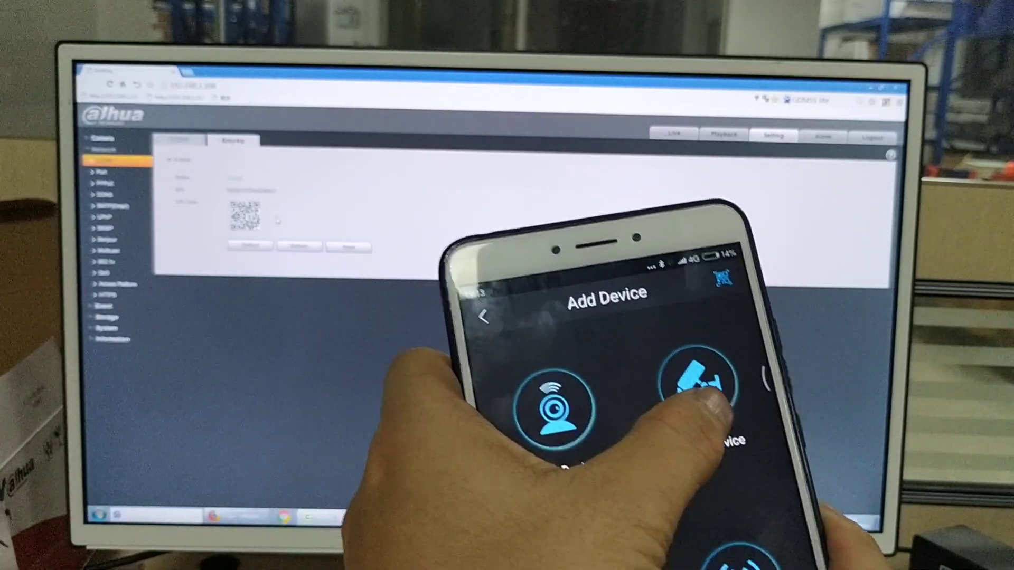
left_click(687, 372)
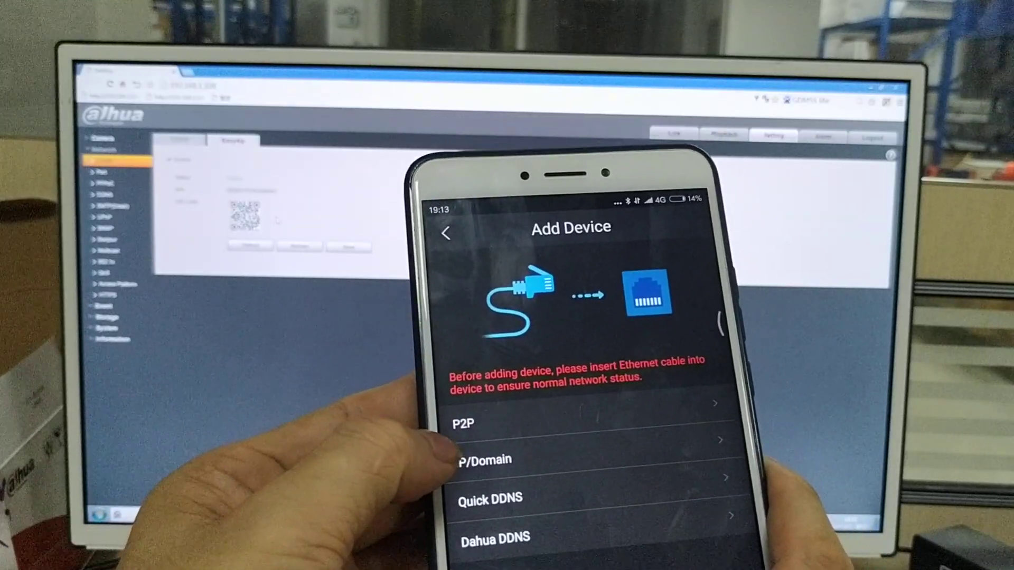
left_click(475, 424)
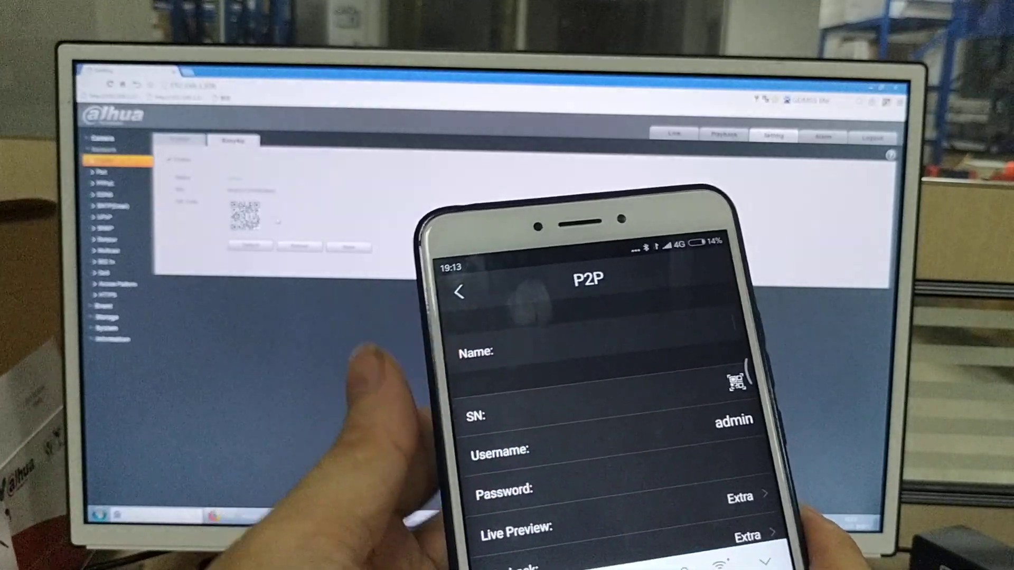
left_click(594, 355)
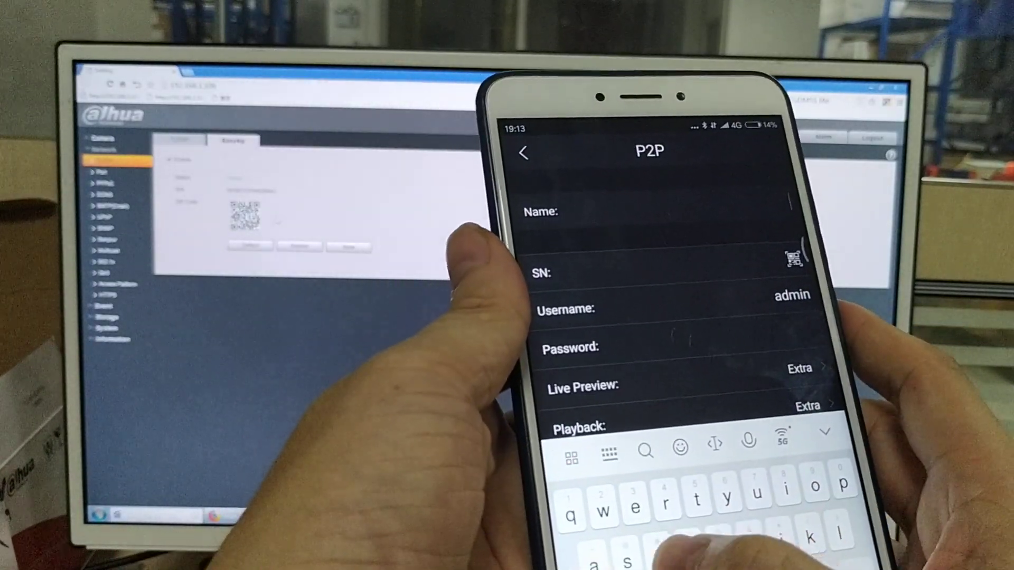
type("ddddd")
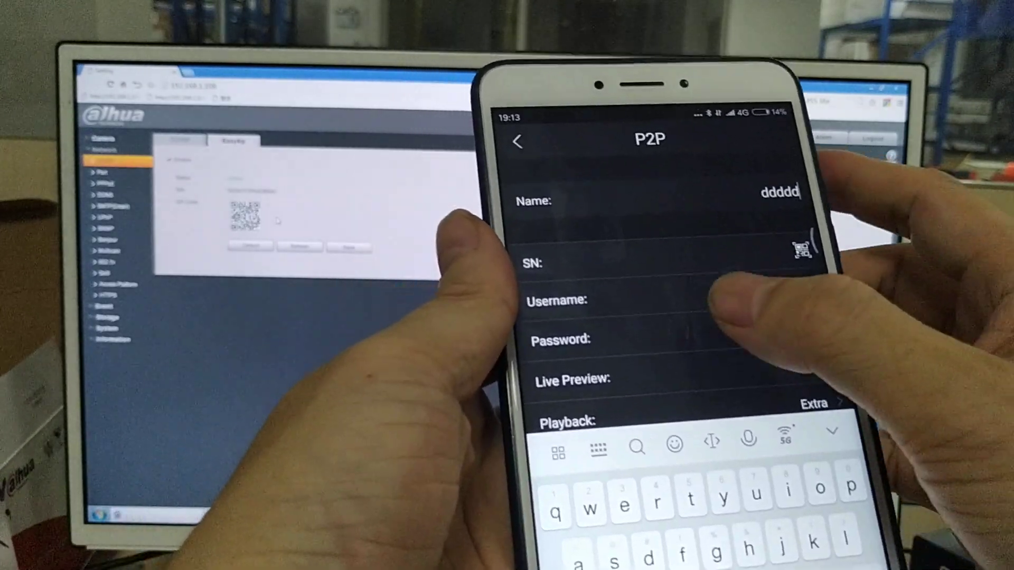
left_click(674, 295)
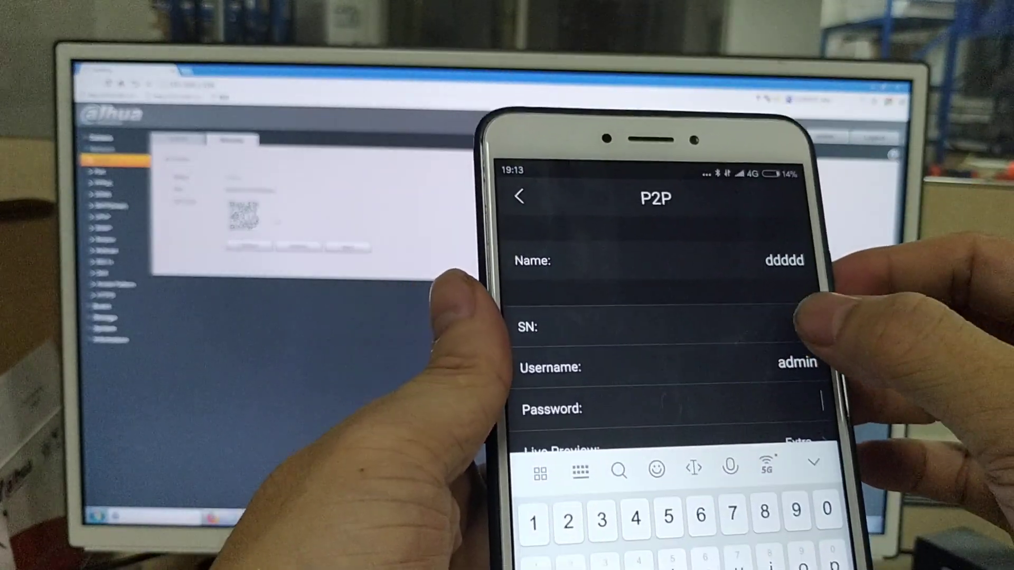
left_click(765, 202)
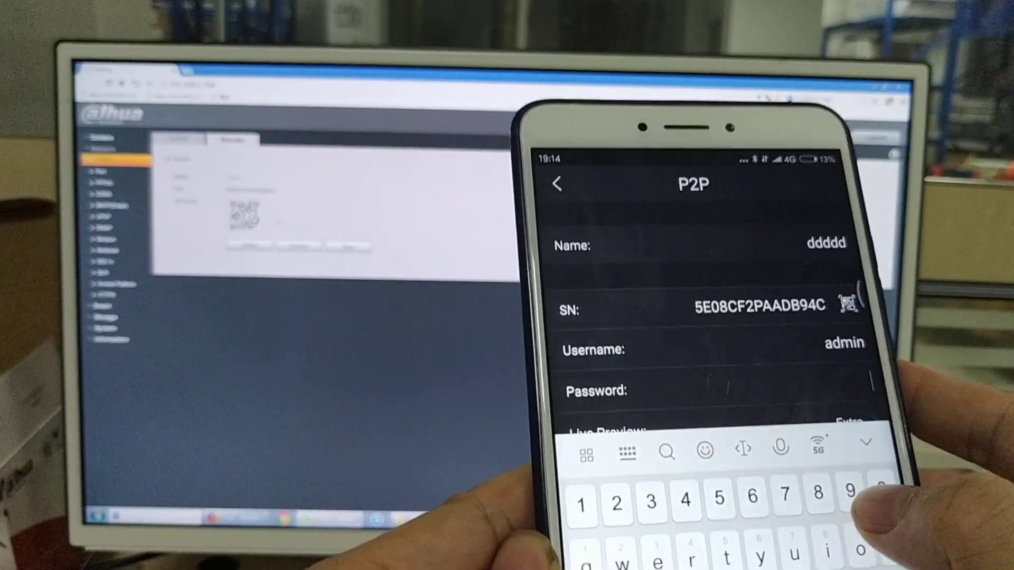
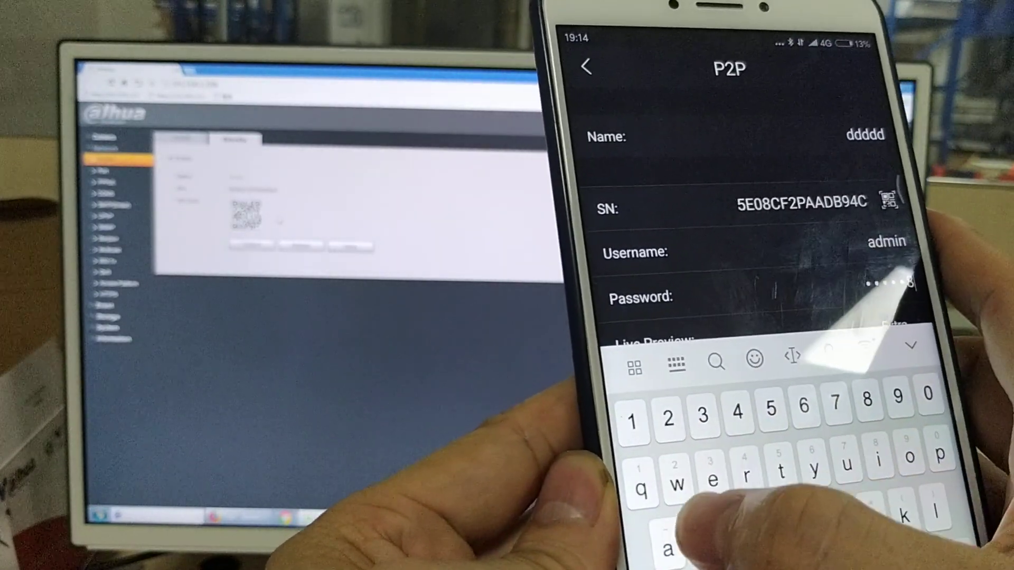
Finish entering the admin password for SN 5E08CF2PAADB94C and close the keyboard
key("Escape")
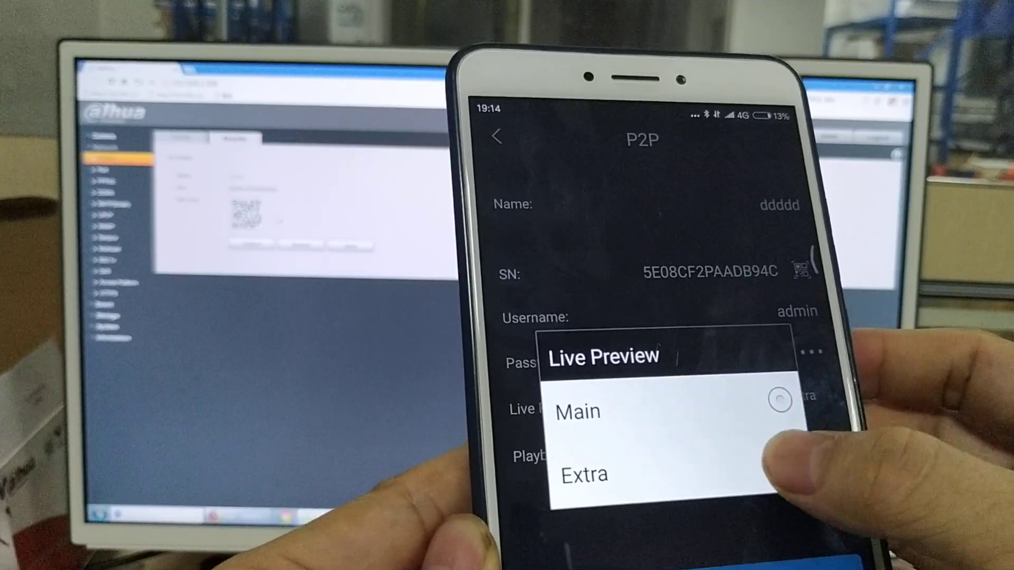
Keep the Extra stream for live preview and start connecting to the camera
left_click(816, 464)
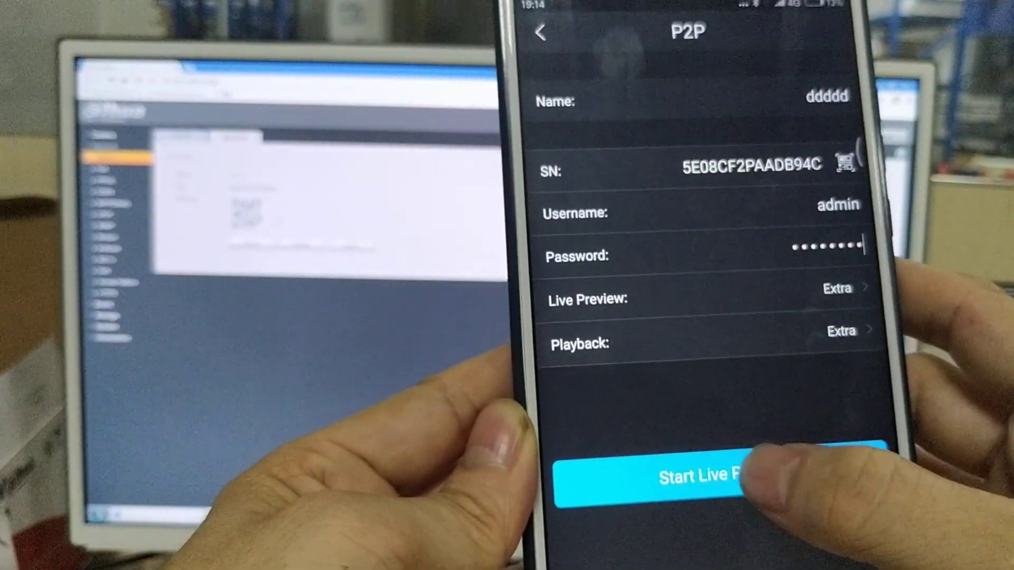
left_click(752, 497)
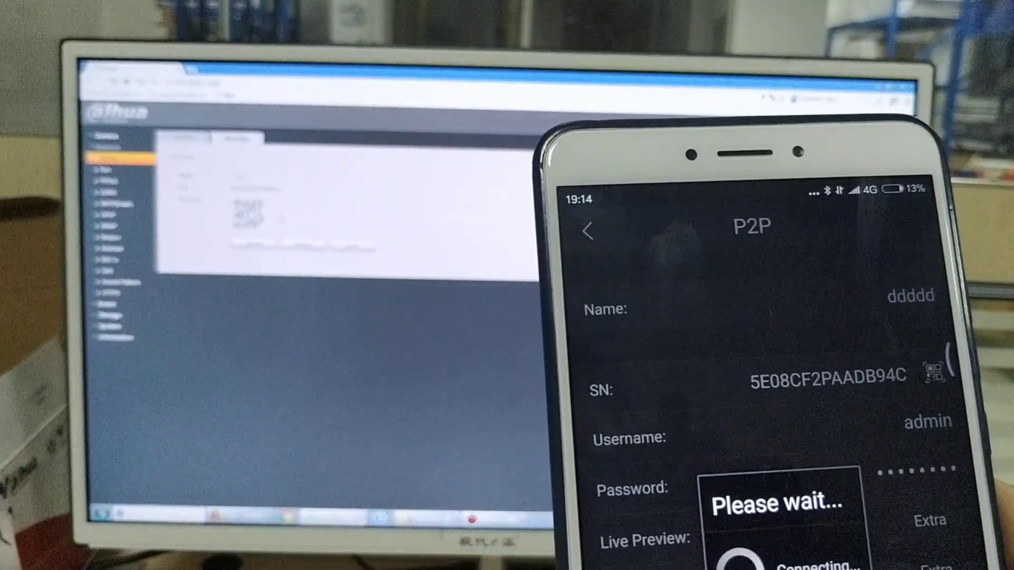